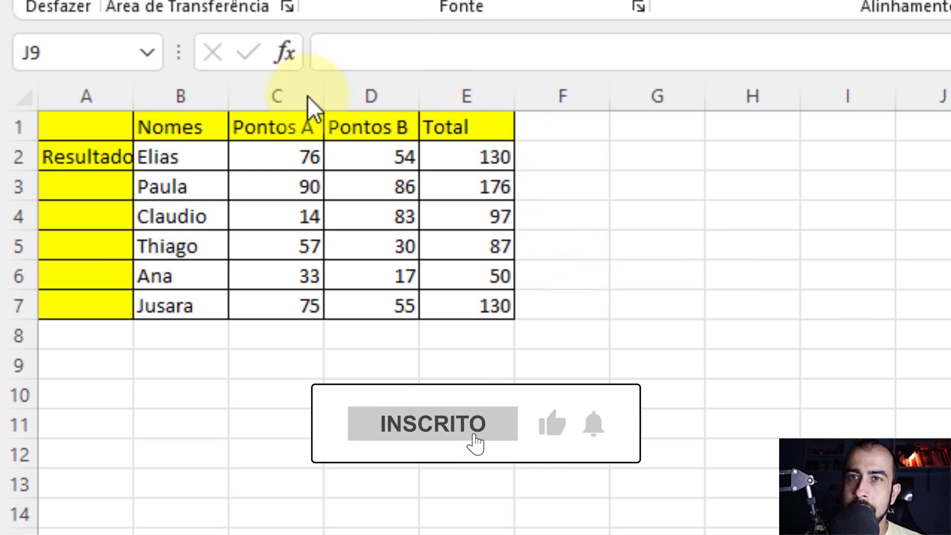
# - Bold the header cells Nomes through Total and the Resultado label in A2
pyautogui.click(140, 121)
pyautogui.moveTo(178, 126); pyautogui.dragTo(476, 128)
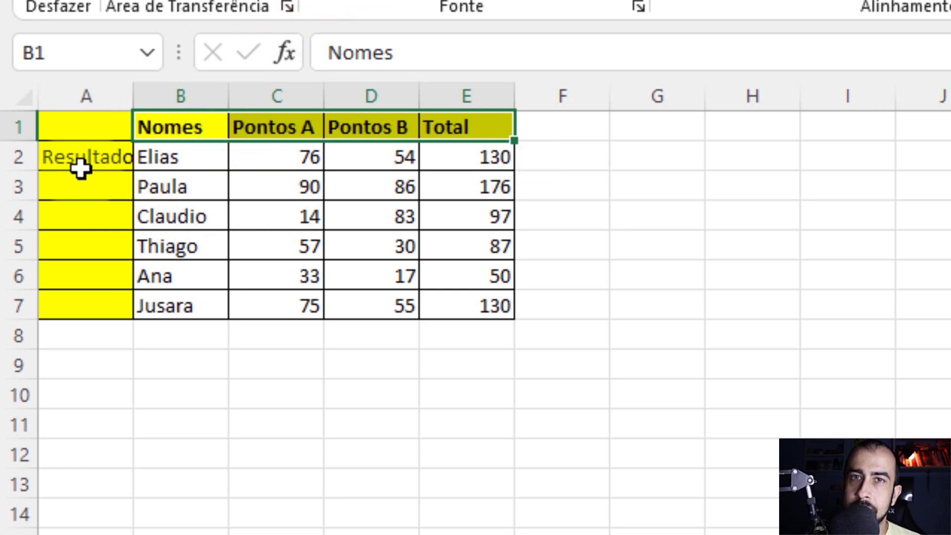
pyautogui.click(76, 153)
pyautogui.hotkey('ctrl', 'n')
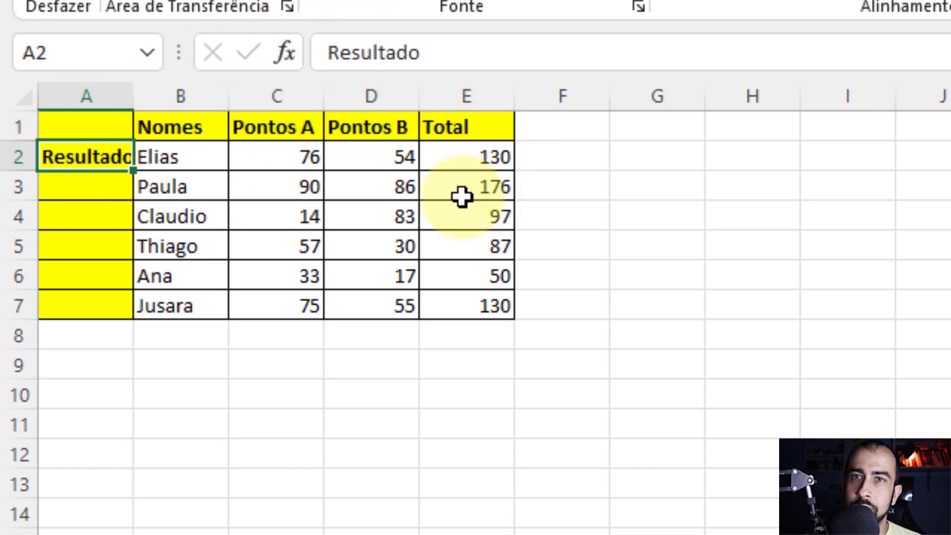
pyautogui.click(415, 250)
# - Inspect the random formula that generates the scores
pyautogui.click(607, 230)
pyautogui.click(368, 212)
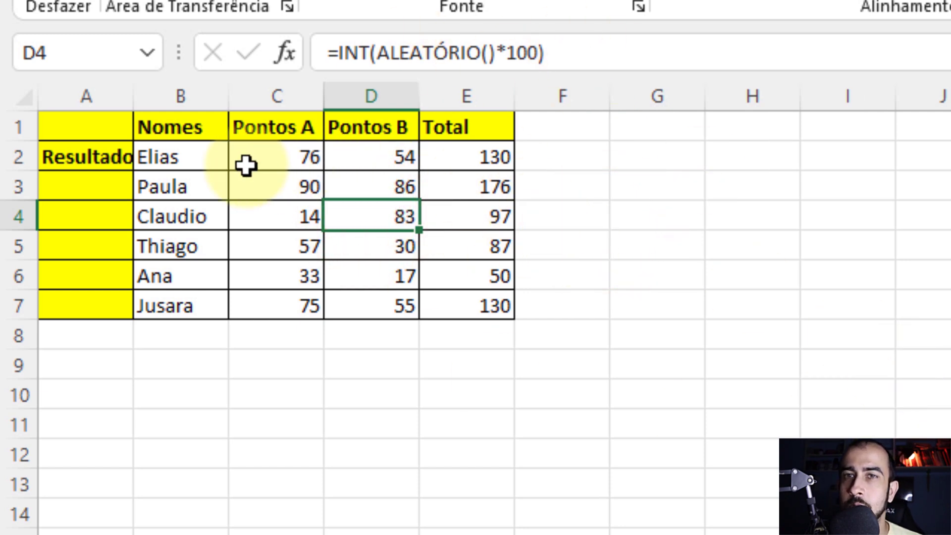
pyautogui.click(754, 186)
# - Select cells A2 through A7, starting from the Resultado label
pyautogui.click(82, 155)
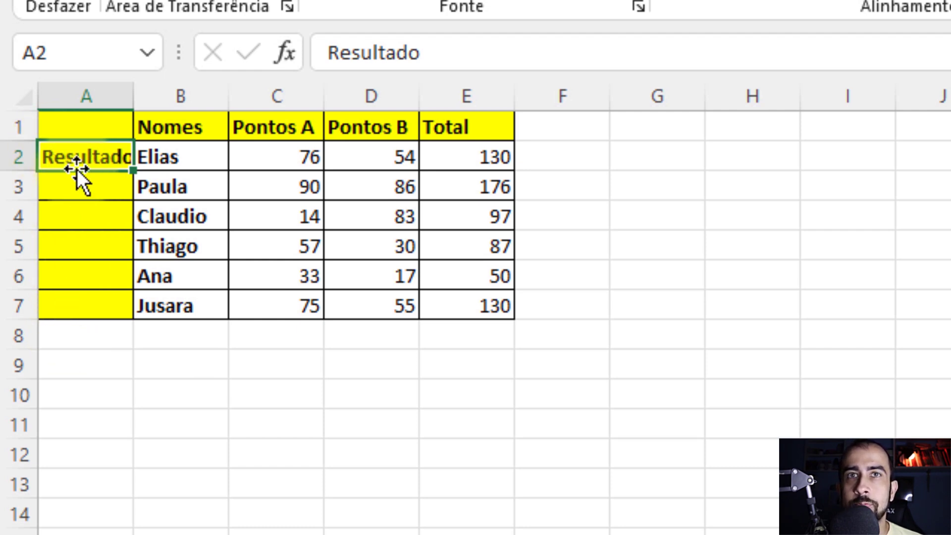
pyautogui.moveTo(77, 157); pyautogui.dragTo(91, 308)
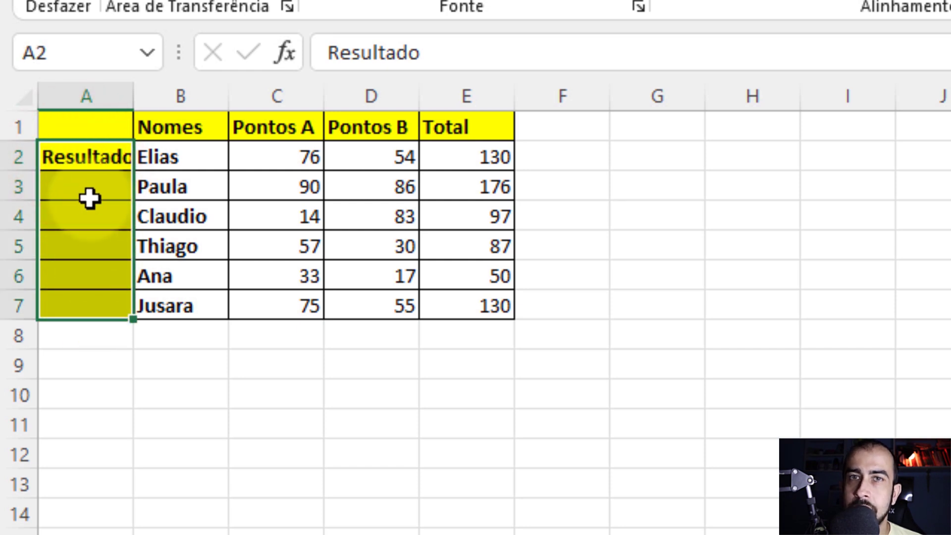
pyautogui.click(85, 184)
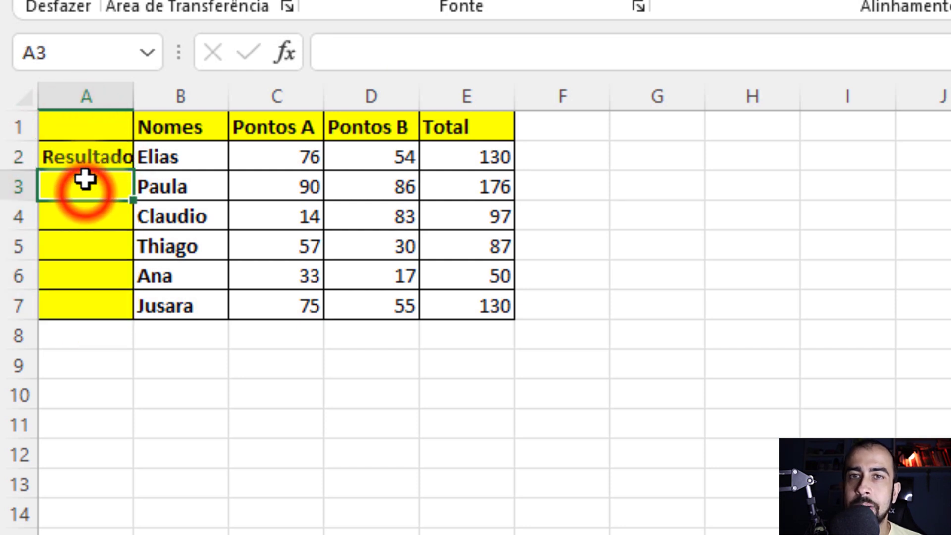
pyautogui.click(79, 155)
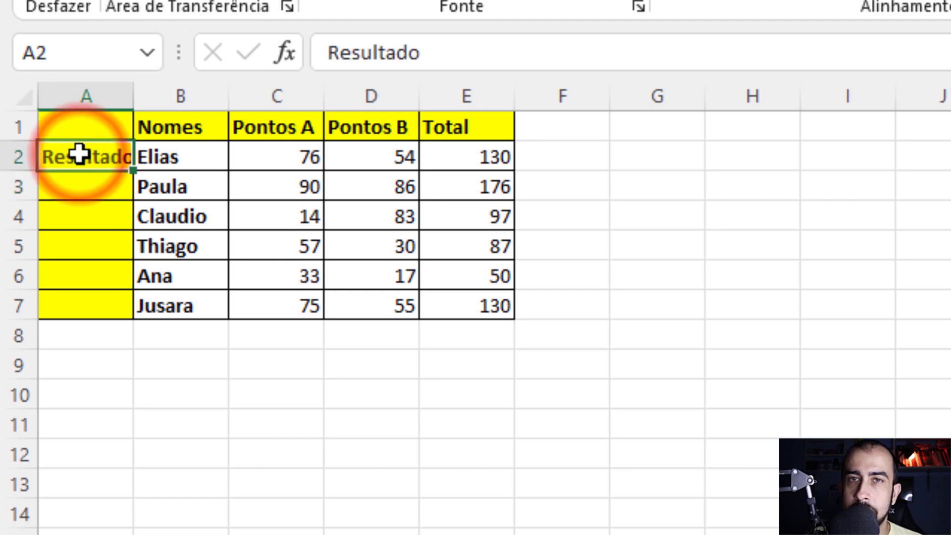
pyautogui.moveTo(79, 155); pyautogui.dragTo(85, 304)
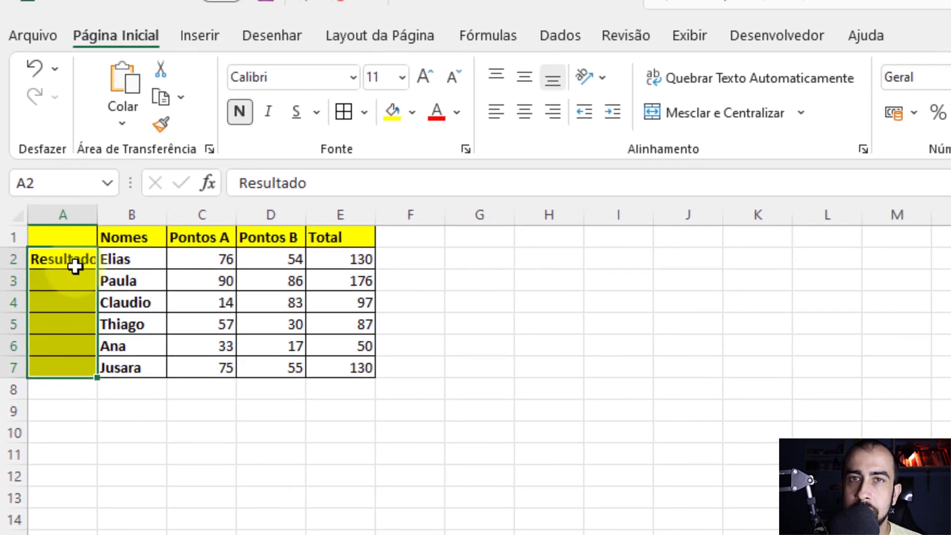
# - Merge A1:A7 into one centred Resultado cell with Mesclar e Centralizar
pyautogui.moveTo(70, 236); pyautogui.dragTo(70, 366)
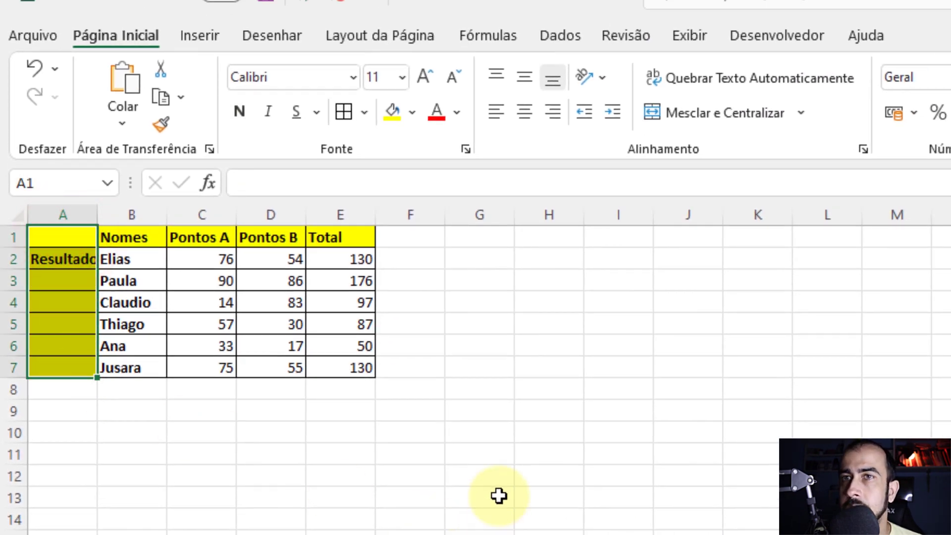
pyautogui.click(679, 124)
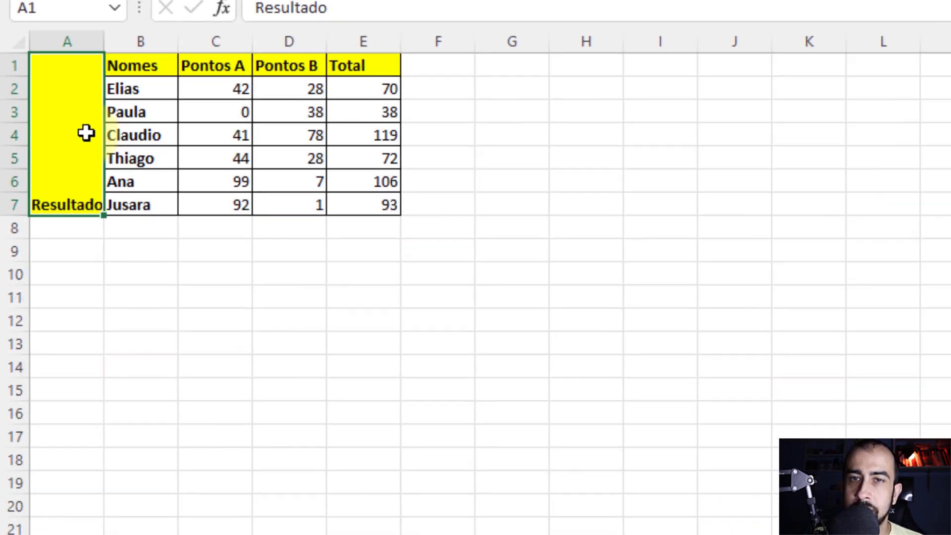
# - In the merged cell's Alinhamento settings, rotate the text orientation to 90°
pyautogui.rightClick(113, 209)
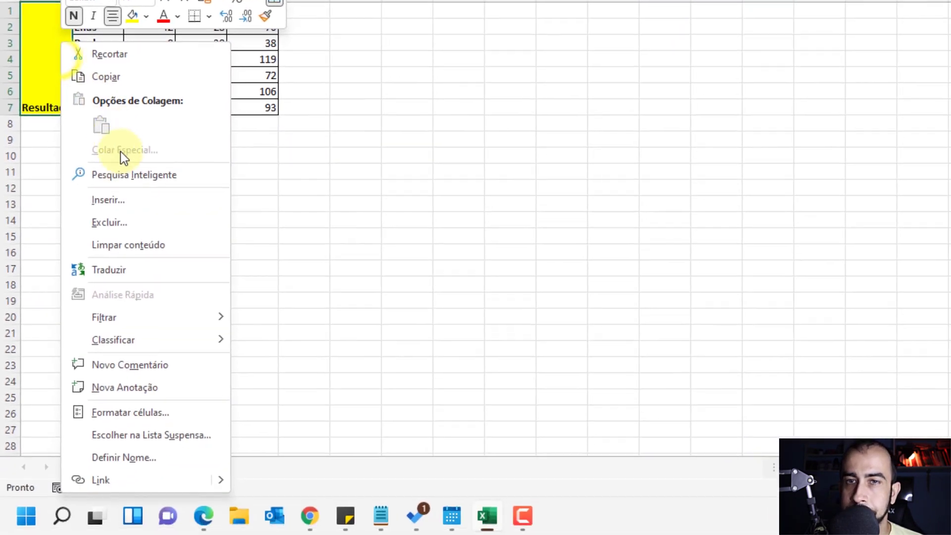
pyautogui.click(148, 413)
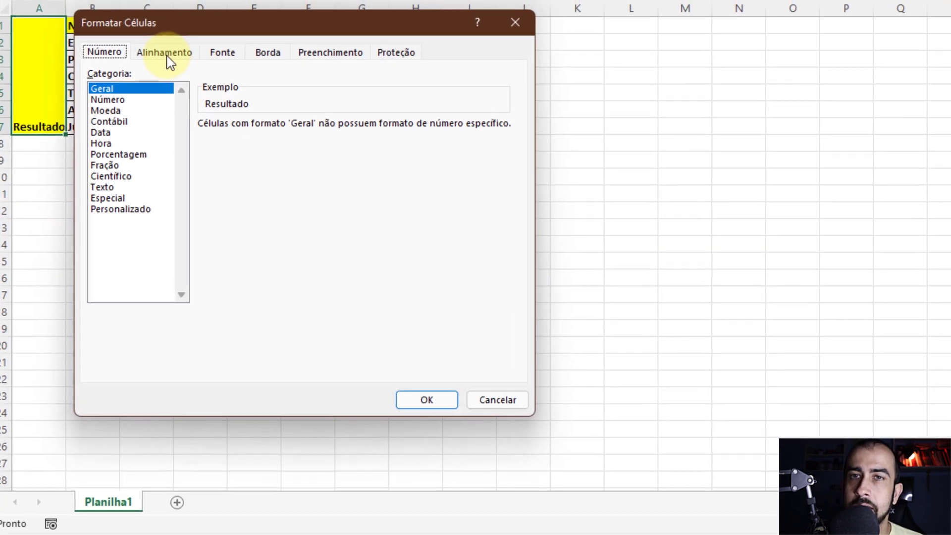
pyautogui.click(167, 37)
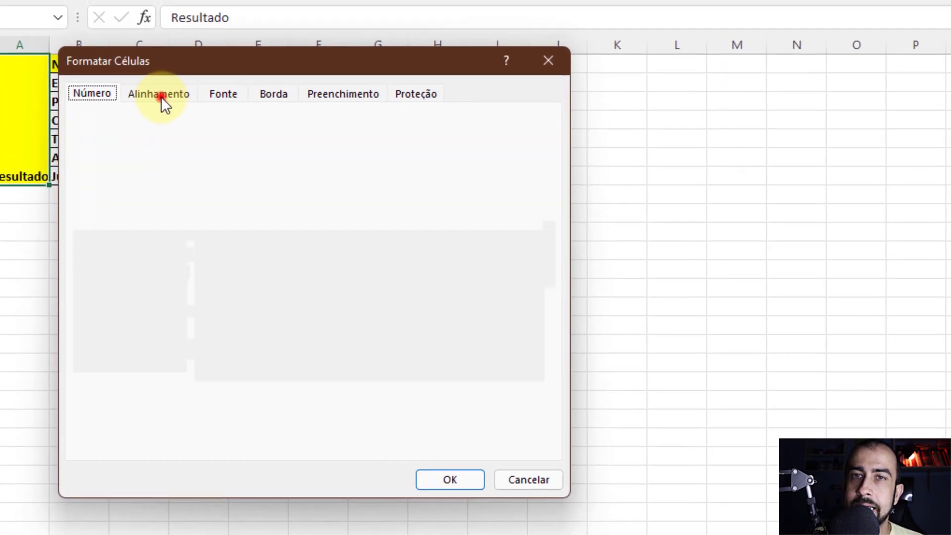
pyautogui.click(475, 209)
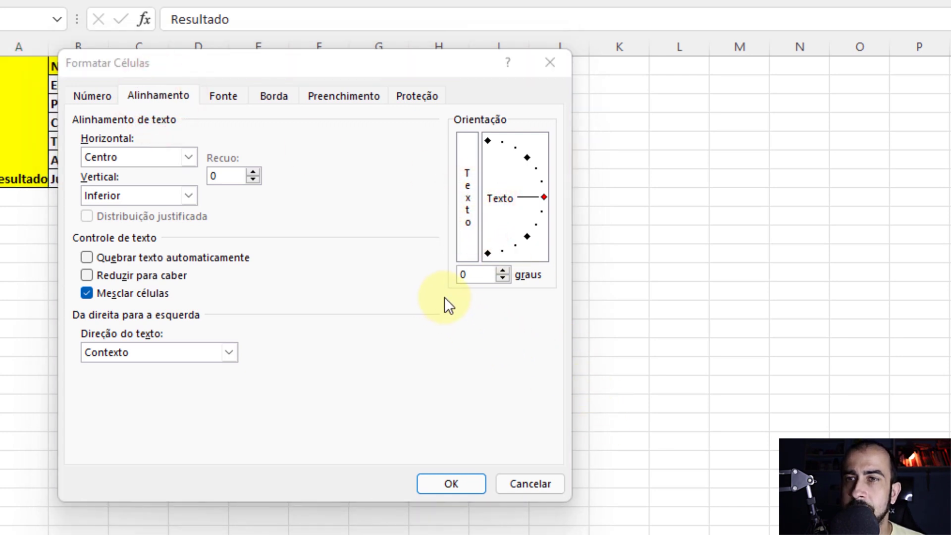
pyautogui.moveTo(414, 64); pyautogui.dragTo(433, 75)
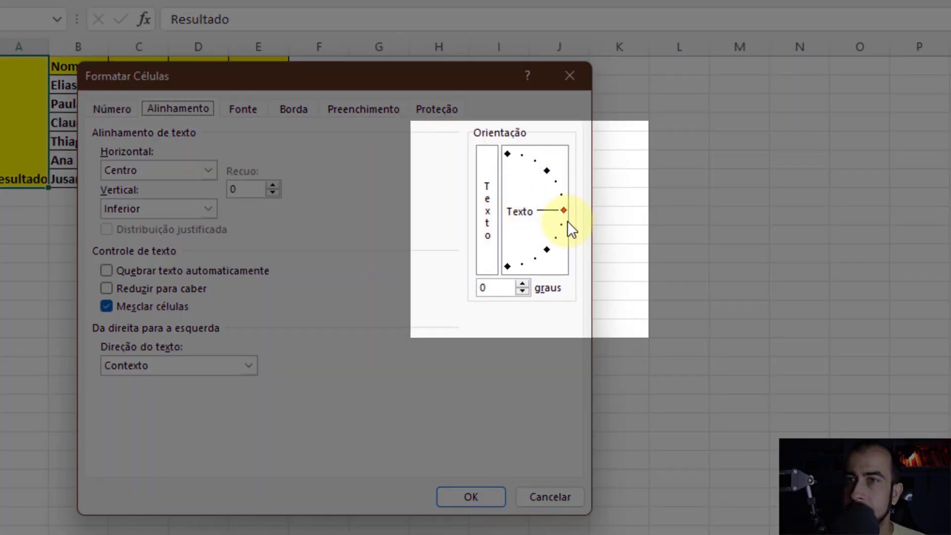
pyautogui.moveTo(565, 210)
pyautogui.mouseDown()
pyautogui.moveTo(548, 172)
pyautogui.moveTo(508, 153)
pyautogui.mouseUp()
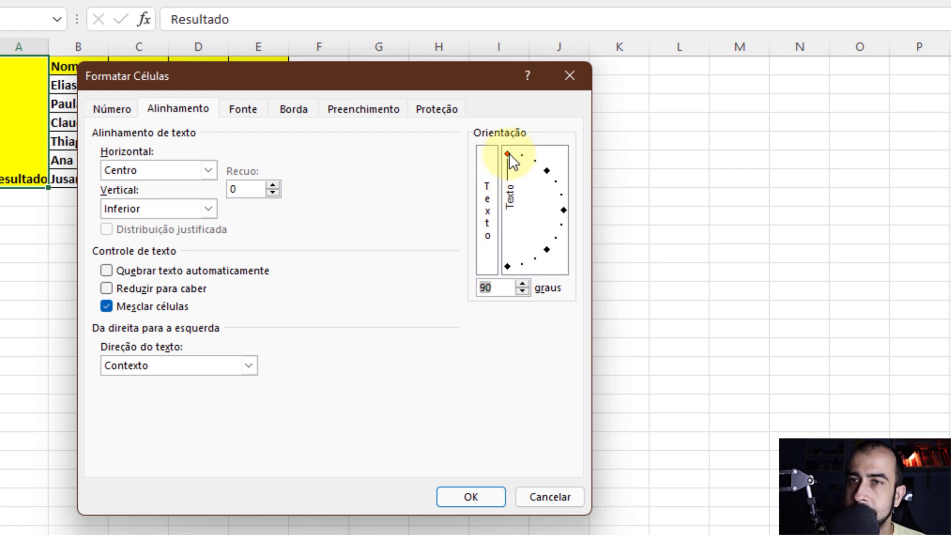
pyautogui.moveTo(509, 154)
pyautogui.mouseDown()
pyautogui.moveTo(533, 174)
pyautogui.moveTo(543, 259)
pyautogui.moveTo(519, 269)
pyautogui.mouseUp()
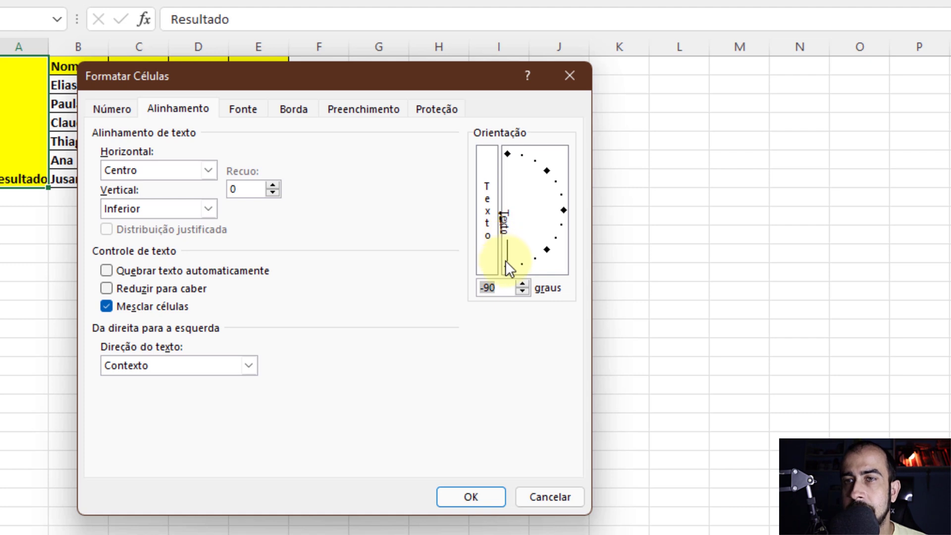
pyautogui.moveTo(508, 266); pyautogui.dragTo(507, 162)
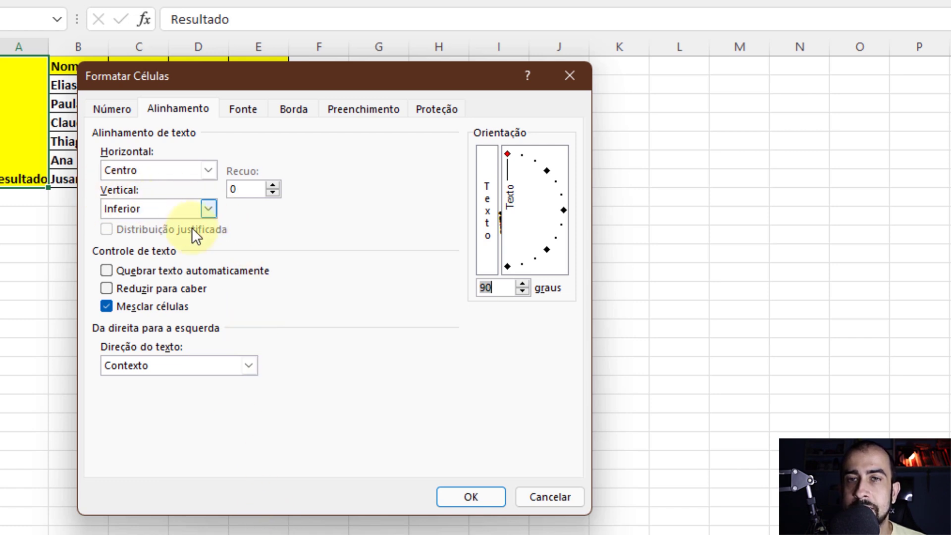
# - Set vertical alignment to Centro and apply the formatting
pyautogui.click(205, 211)
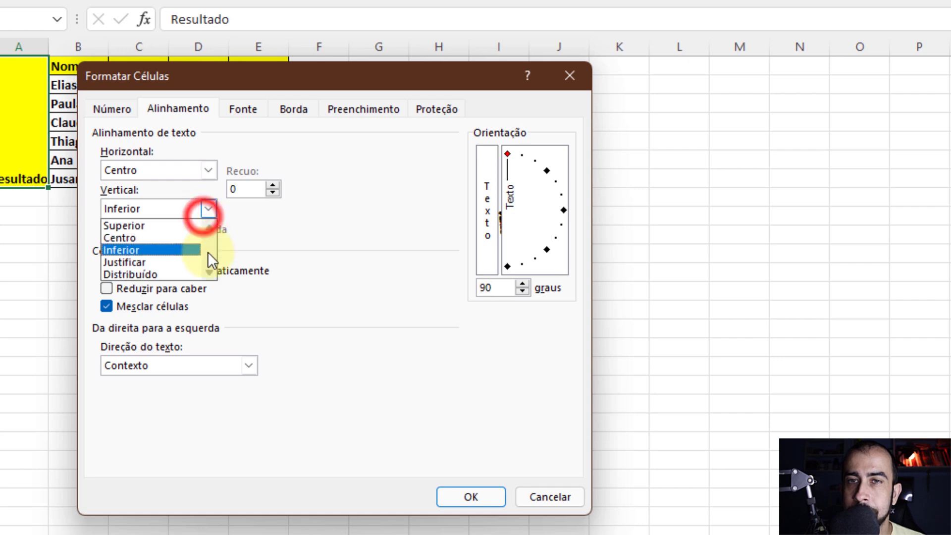
pyautogui.click(153, 234)
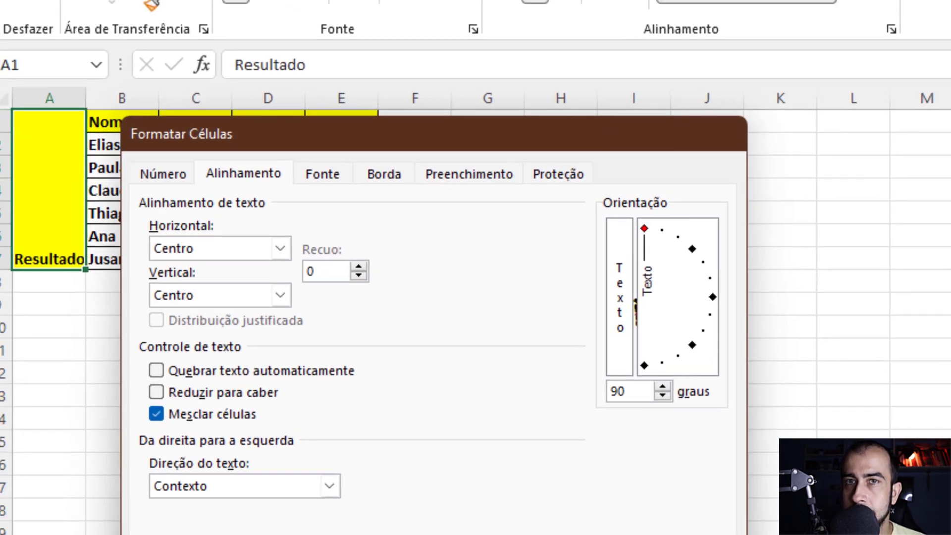
pyautogui.press('Return')
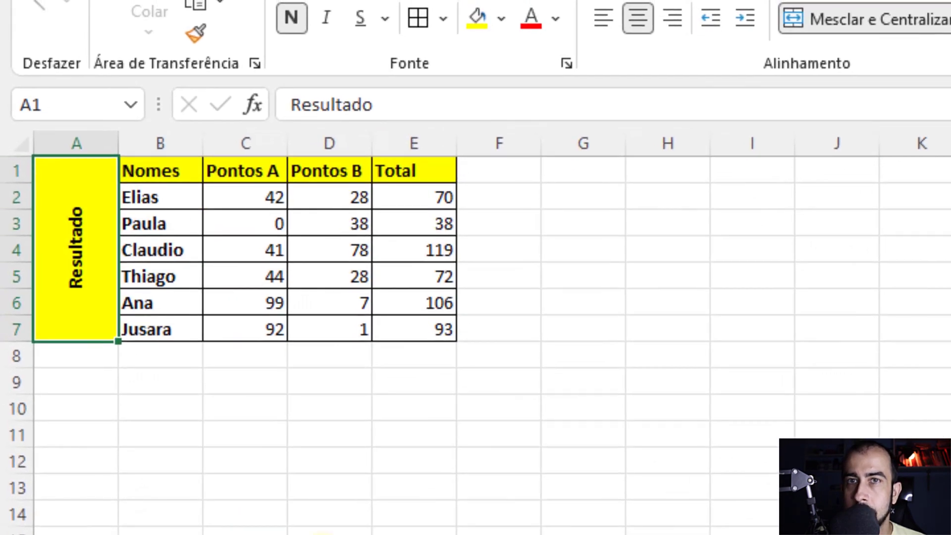
# - Reopen Formatar células for the merged cell and reset text orientation to 0°
pyautogui.click(582, 377)
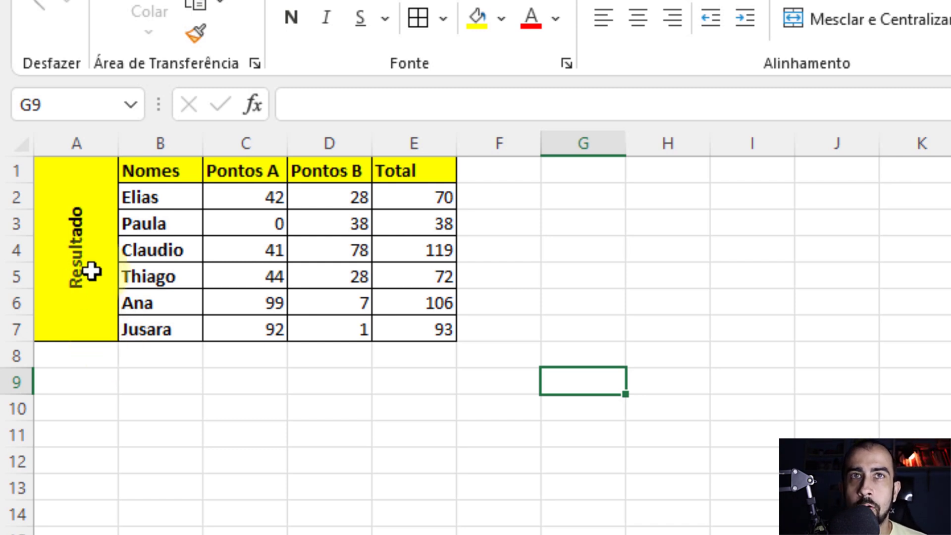
pyautogui.click(73, 231)
pyautogui.rightClick(73, 230)
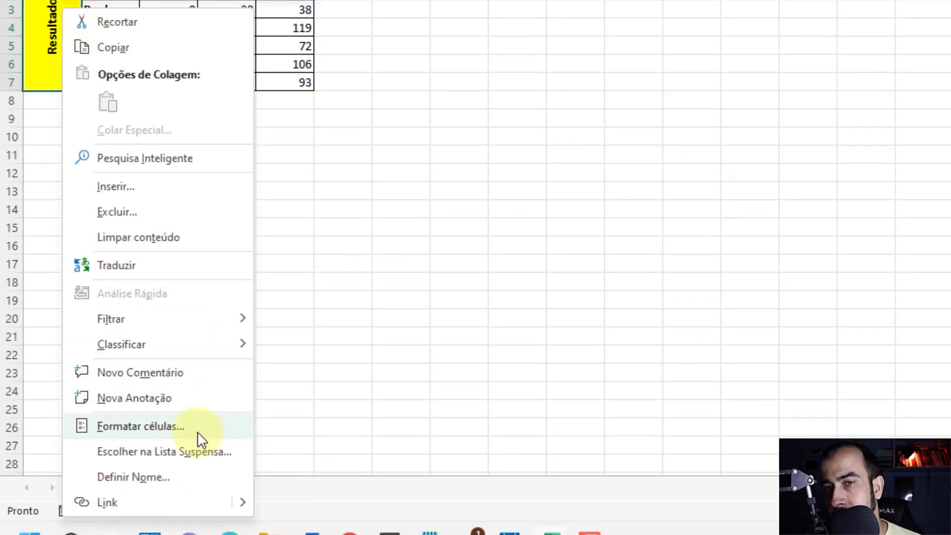
pyautogui.click(197, 432)
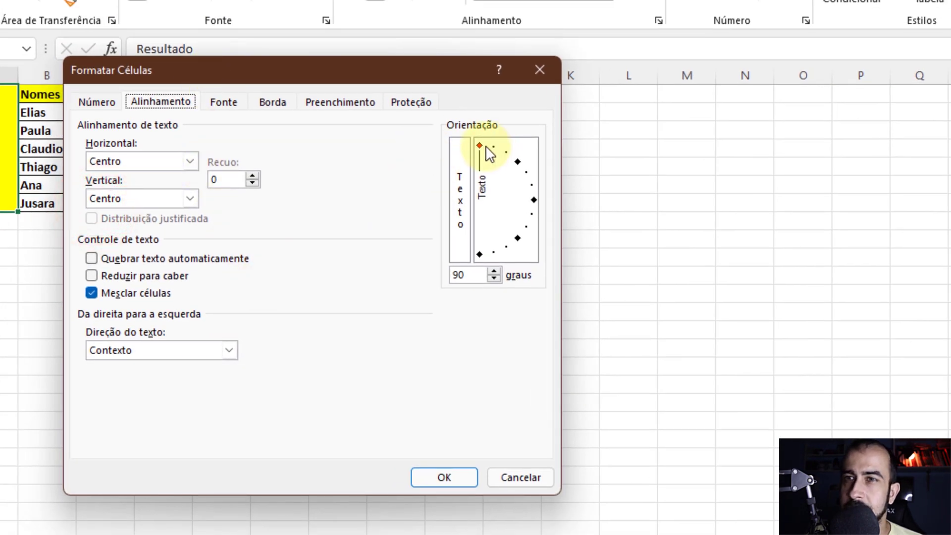
pyautogui.moveTo(483, 143); pyautogui.dragTo(534, 200)
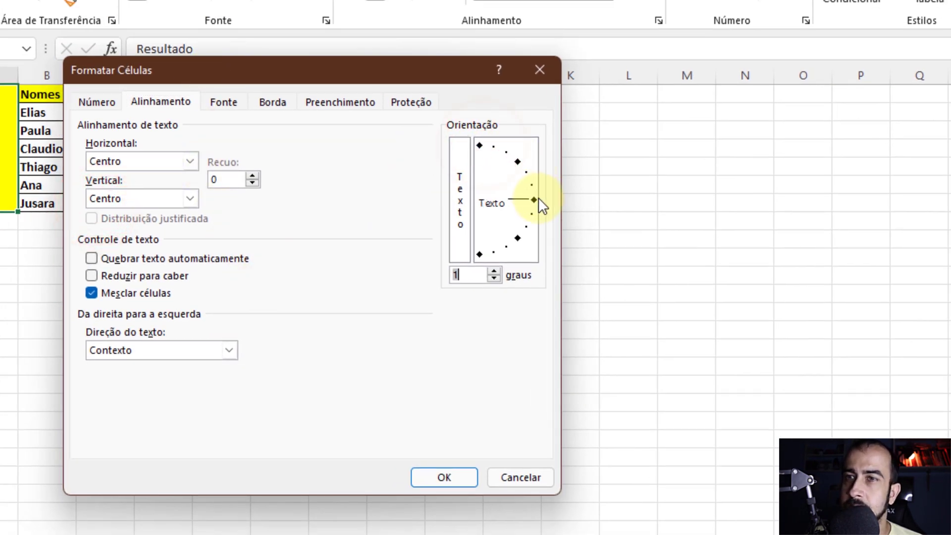
pyautogui.write('0')
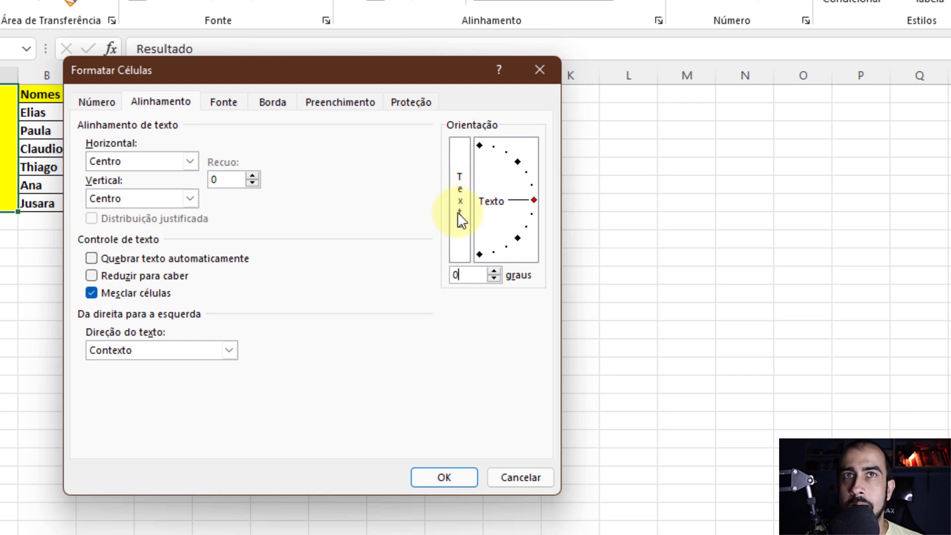
# - Switch Resultado to stacked vertical letters, centred vertically, and apply with OK
pyautogui.click(460, 170)
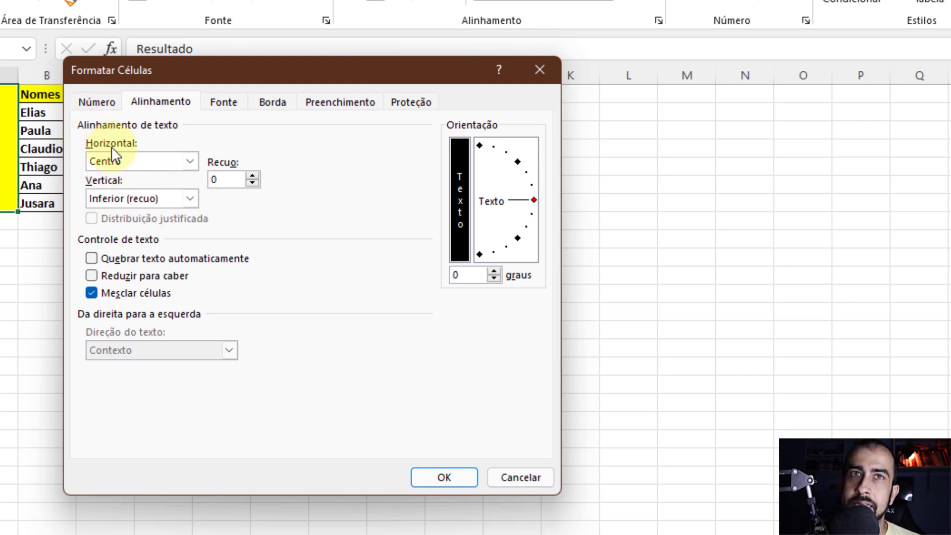
pyautogui.click(191, 198)
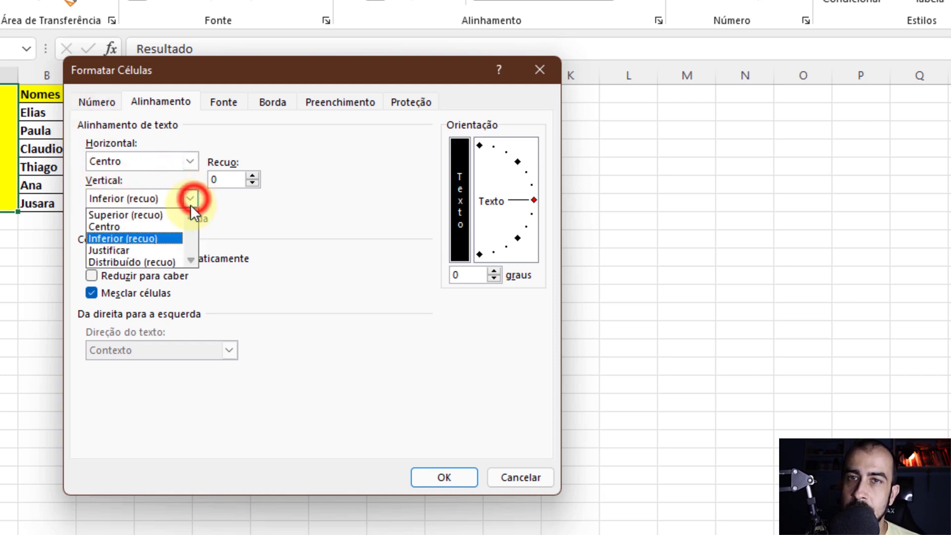
pyautogui.click(141, 225)
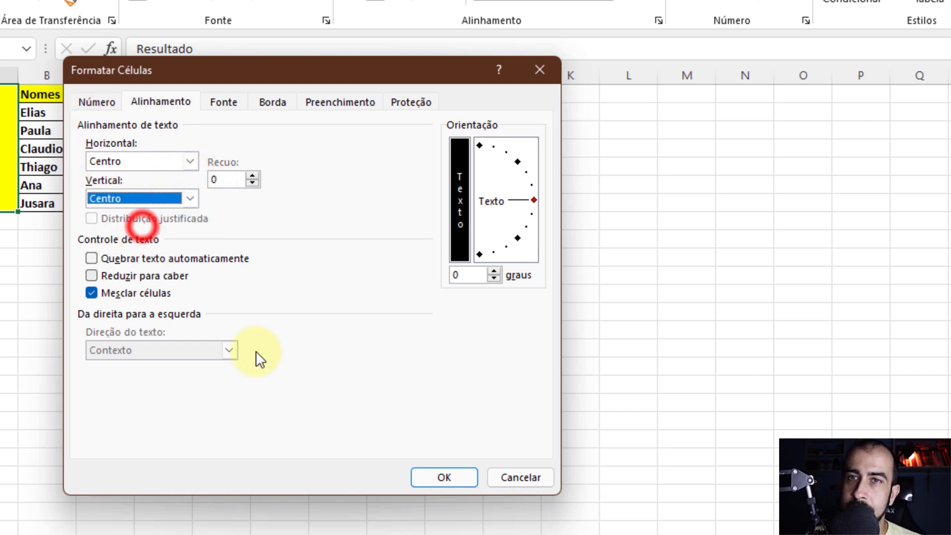
pyautogui.click(255, 428)
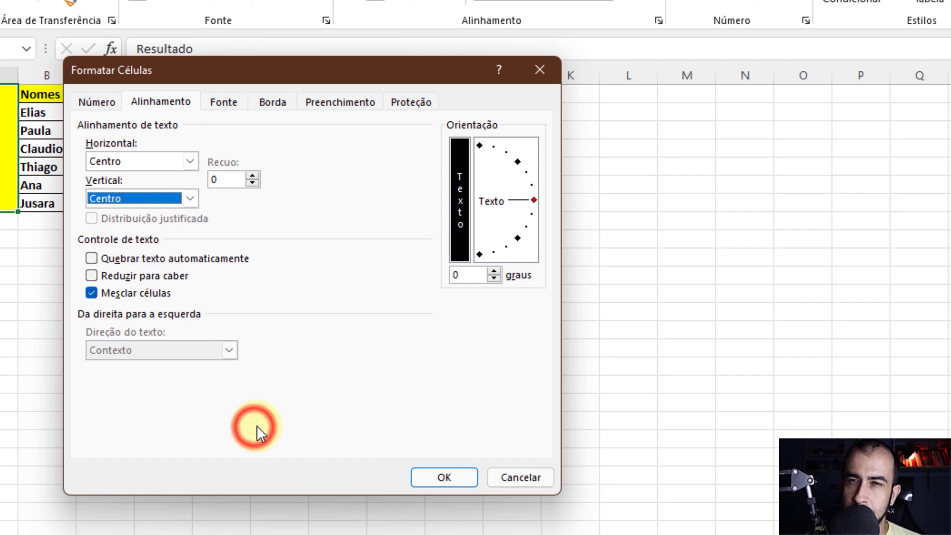
pyautogui.click(438, 478)
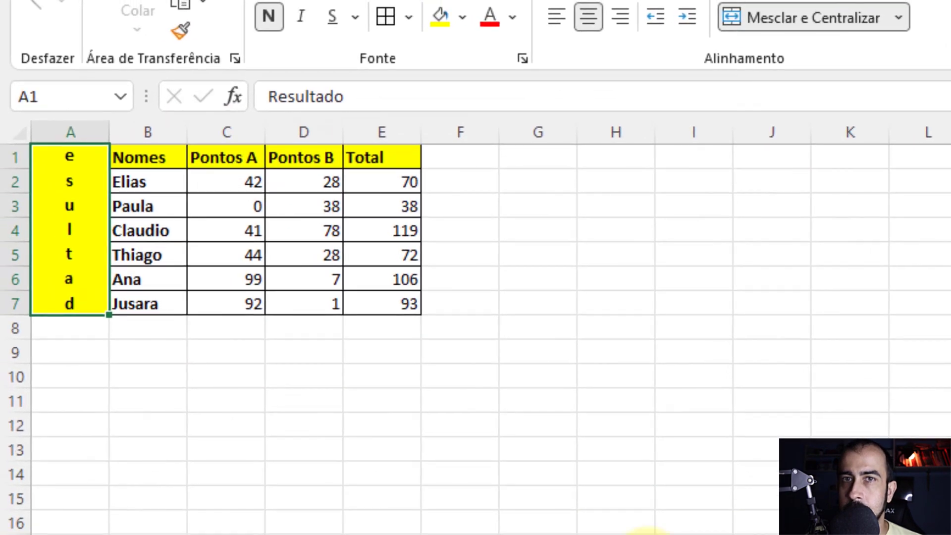
pyautogui.click(691, 446)
# - Enable Reduzir para caber in the merged cell's Alinhamento settings and confirm with OK
pyautogui.click(87, 207)
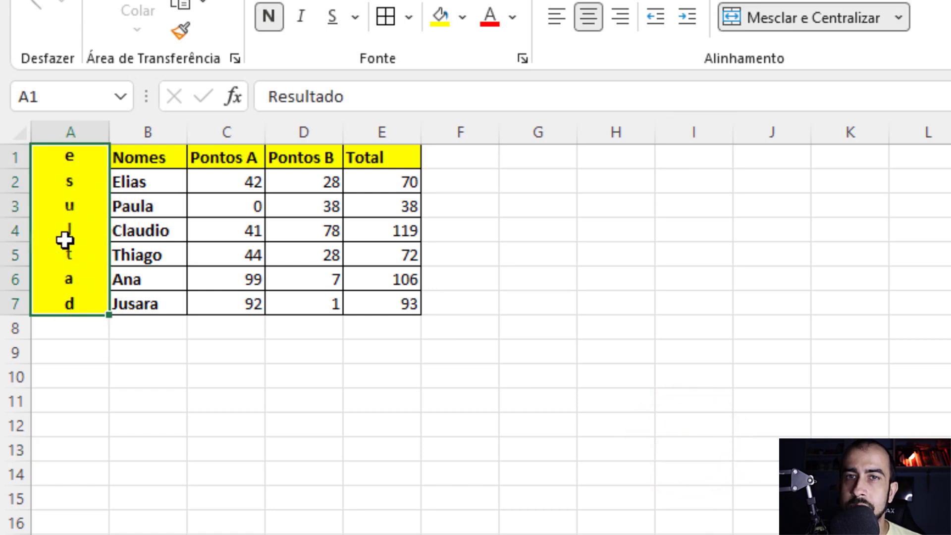
pyautogui.rightClick(65, 240)
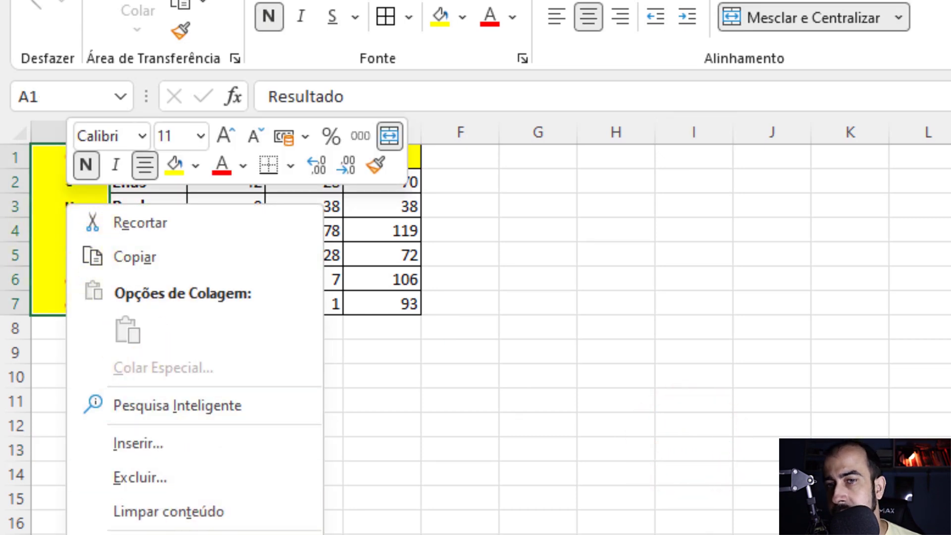
pyautogui.click(169, 533)
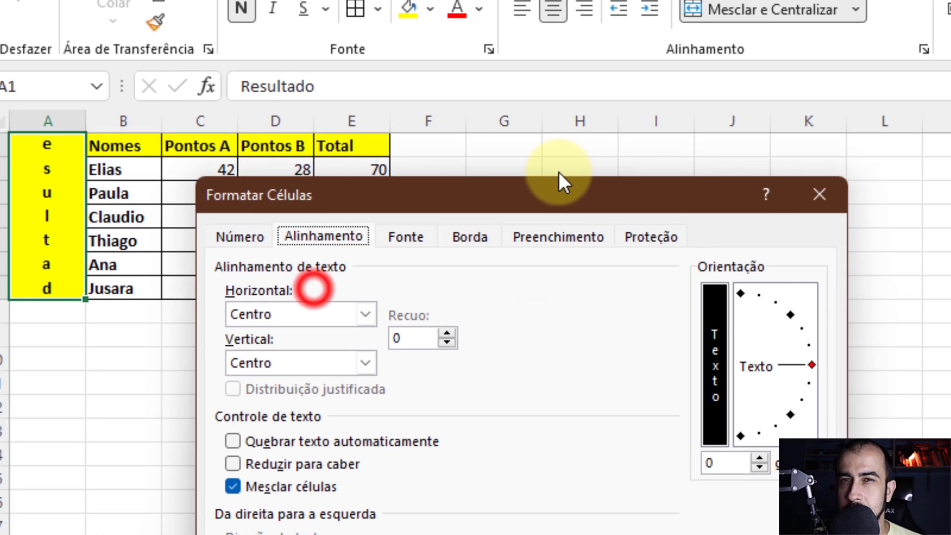
pyautogui.click(91, 252)
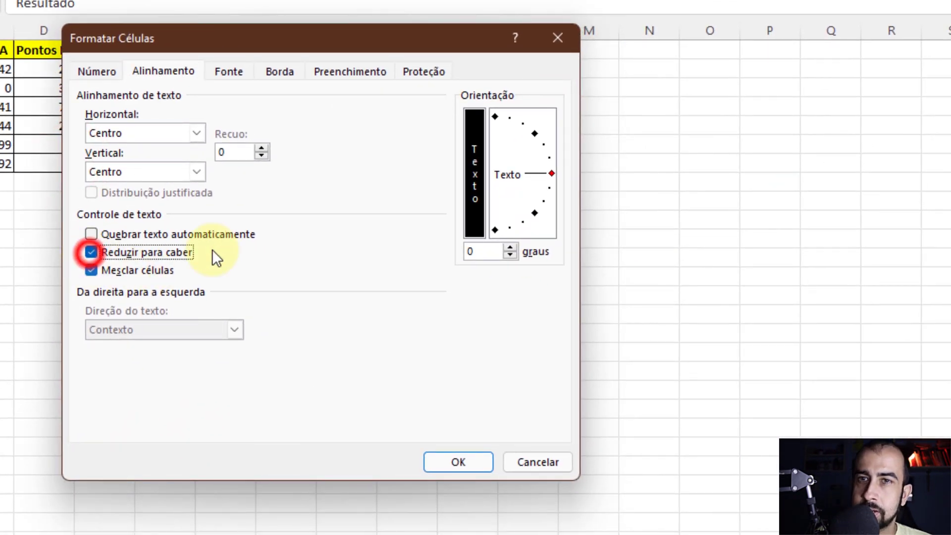
pyautogui.moveTo(294, 43); pyautogui.dragTo(196, 0)
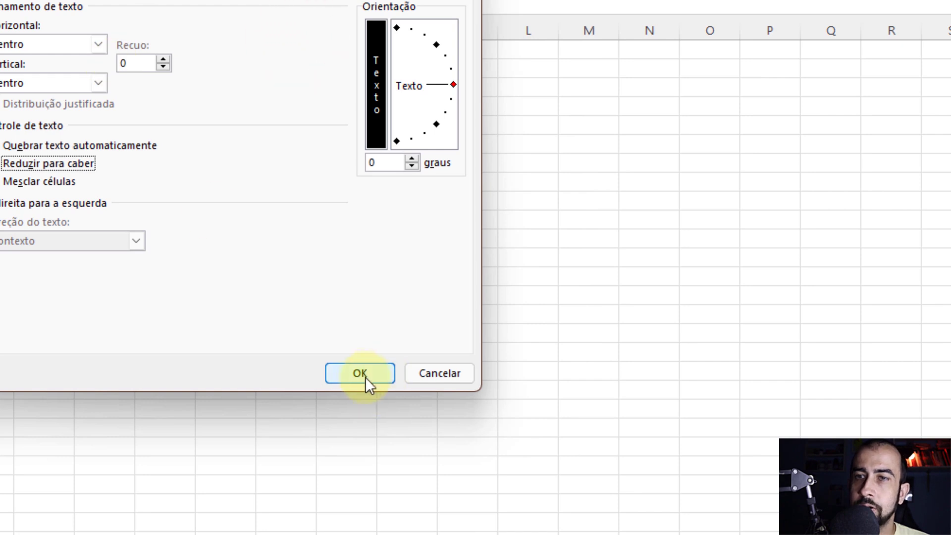
pyautogui.click(363, 375)
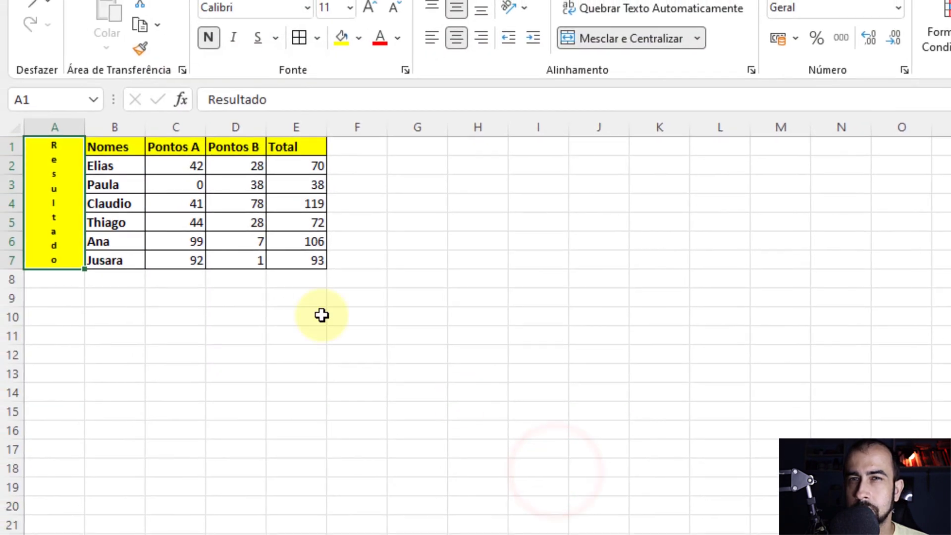